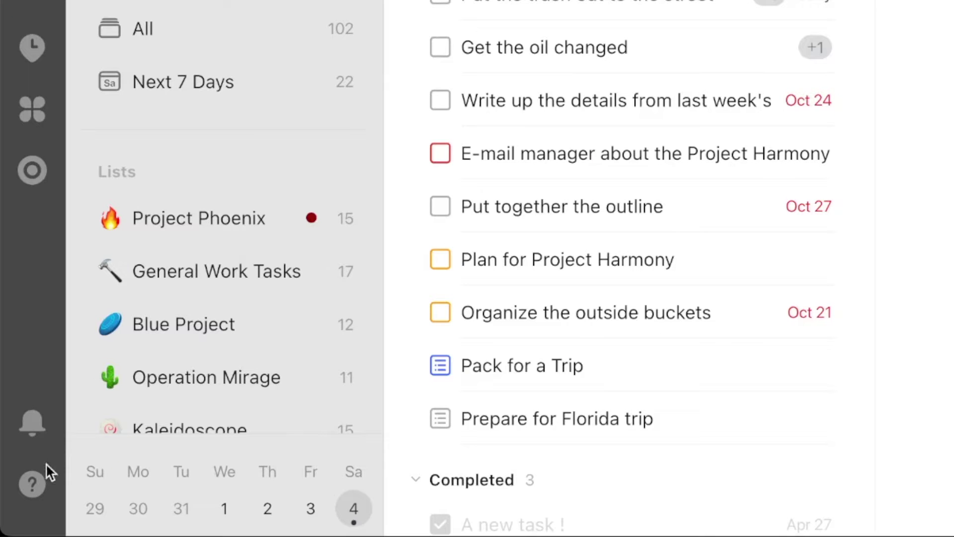
Open the V5.0 changelog from the help menu and scroll down the page
click(36, 482)
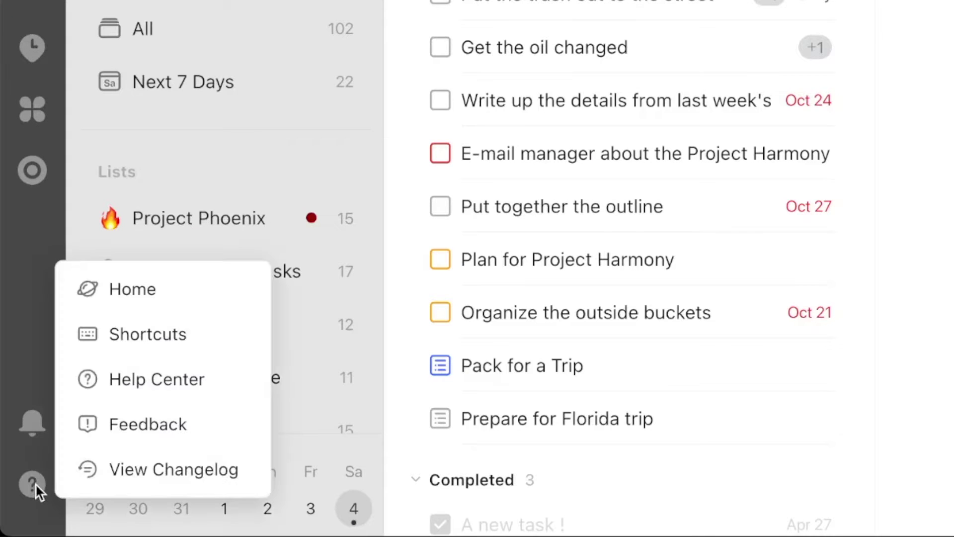
click(162, 478)
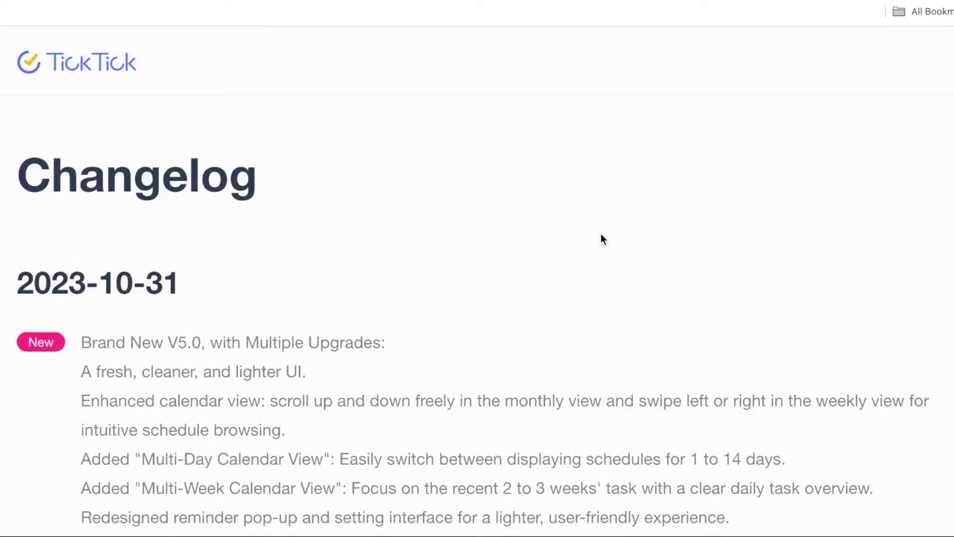
scroll(599, 235, down, 2)
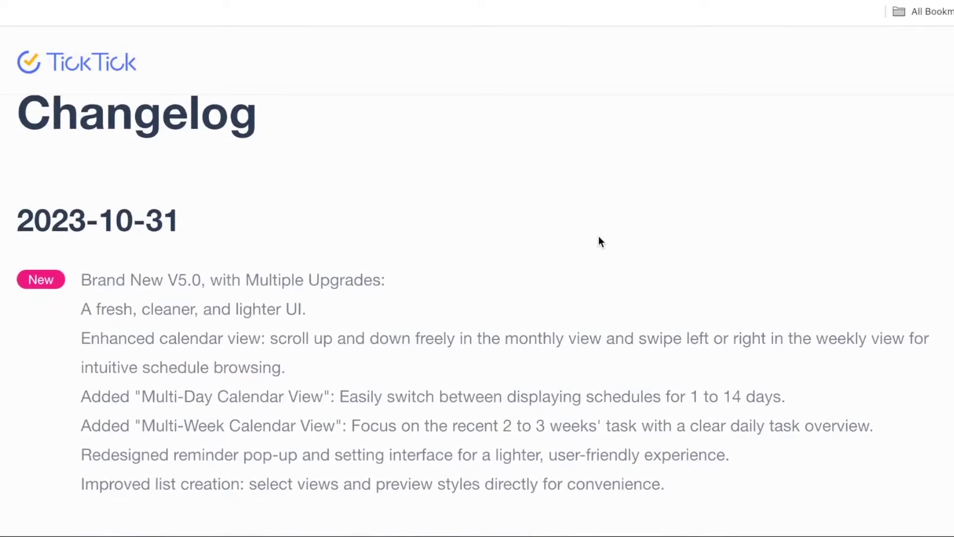
scroll(599, 241, down, 1)
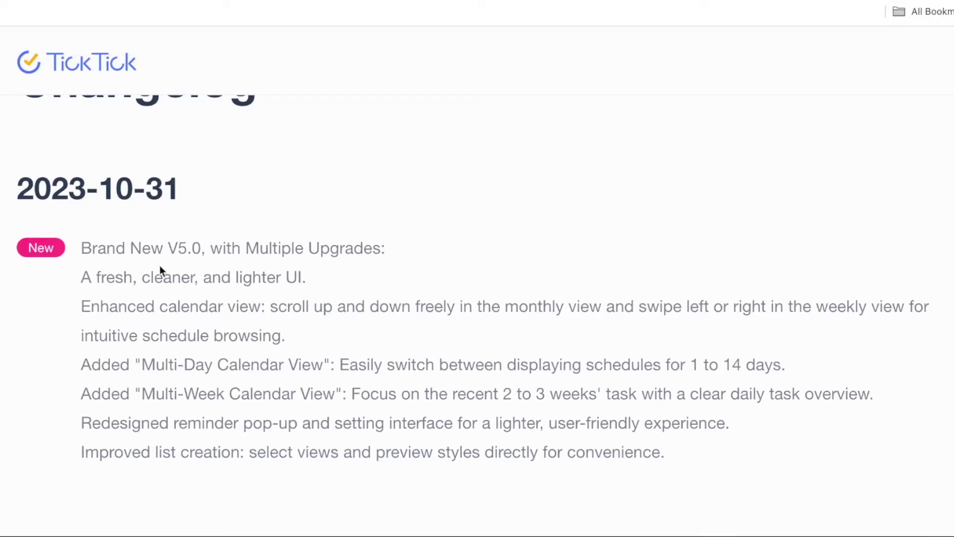
Highlight the changelog line 'A fresh, cleaner, and lighter UI.'
drag(82, 250, 198, 250)
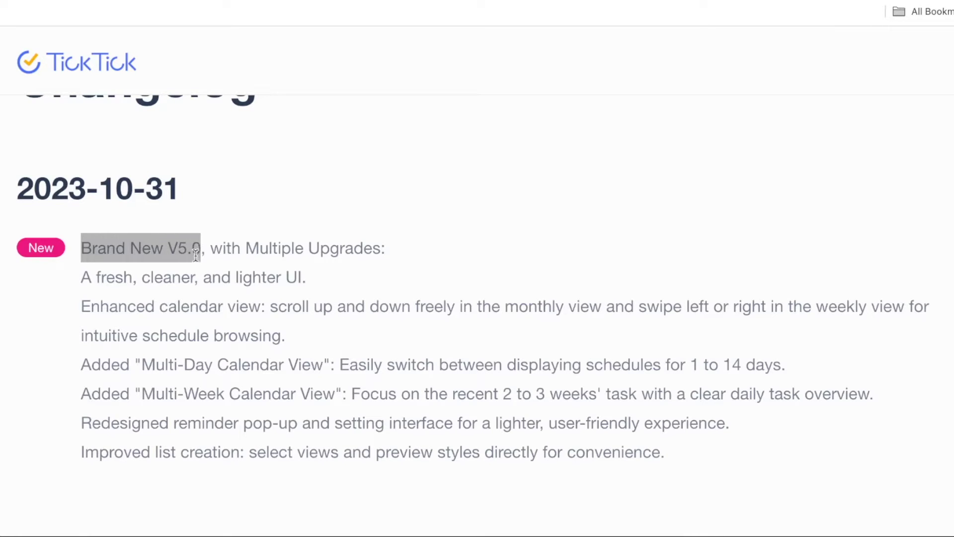
click(81, 279)
drag(81, 278, 307, 280)
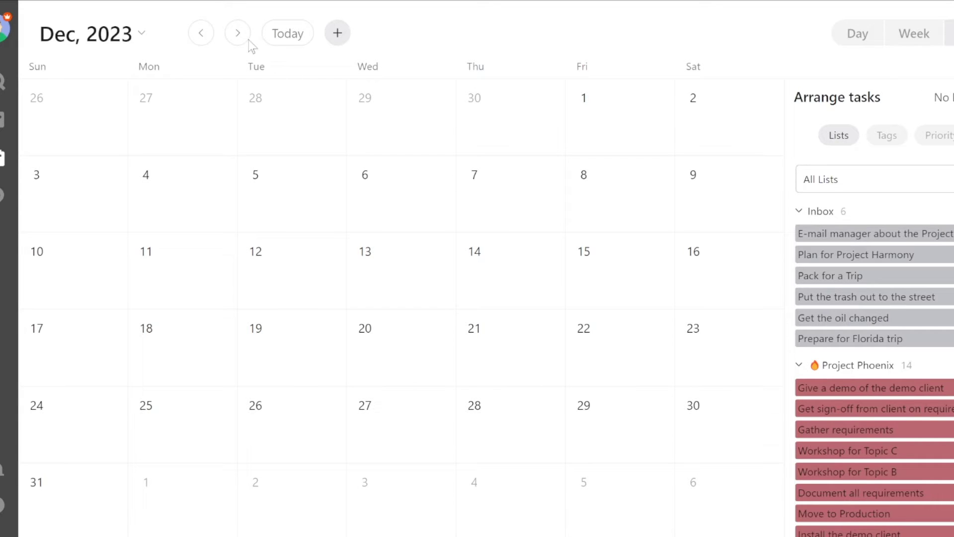
Browse the month calendar forward and back, ending on October 2023
click(234, 32)
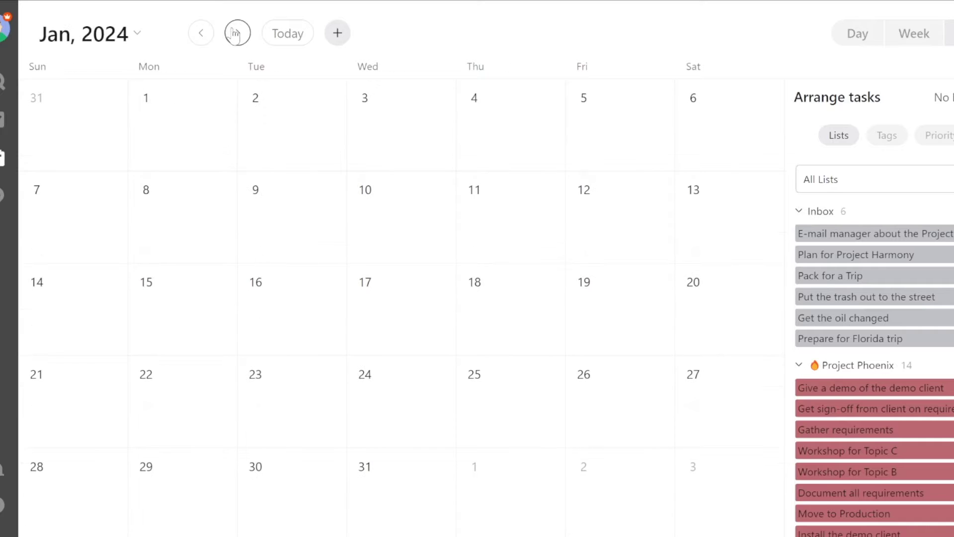
click(201, 34)
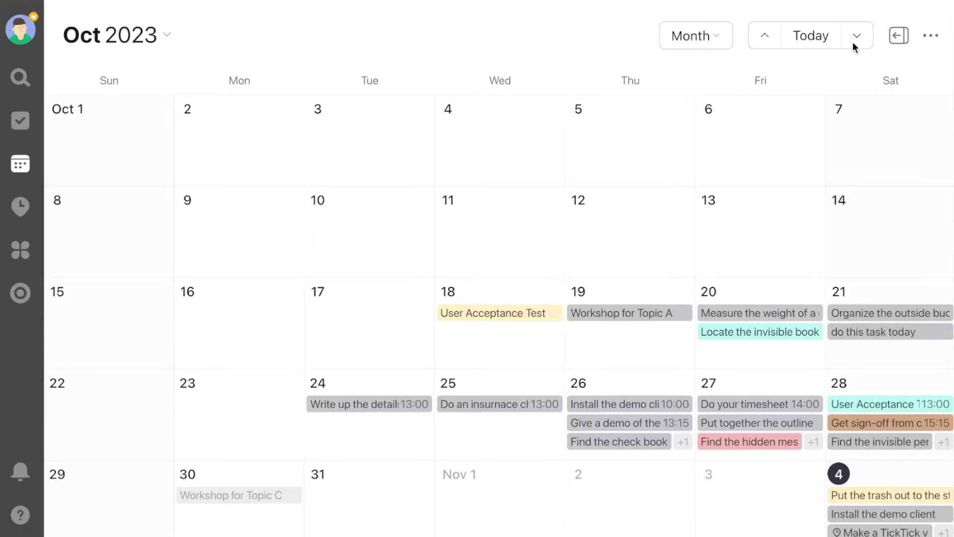
click(854, 42)
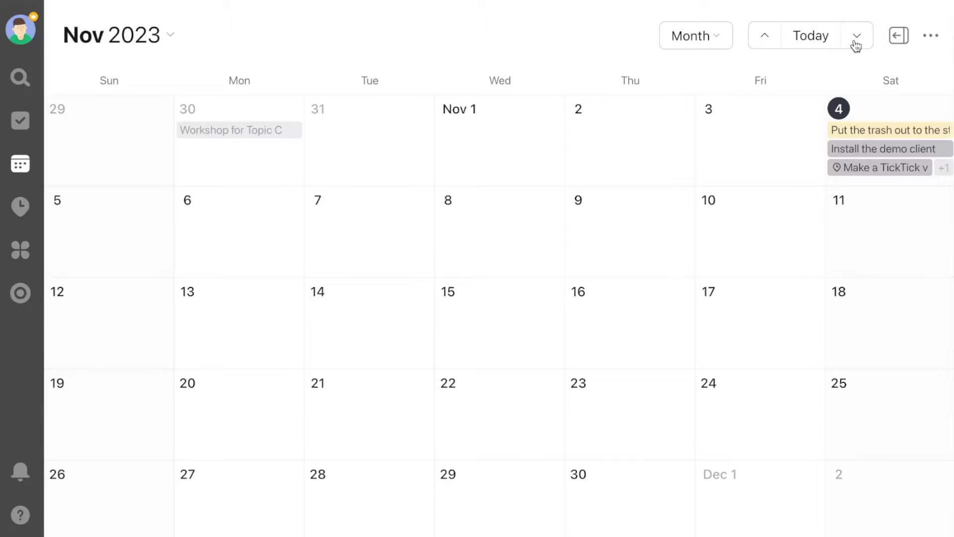
click(768, 44)
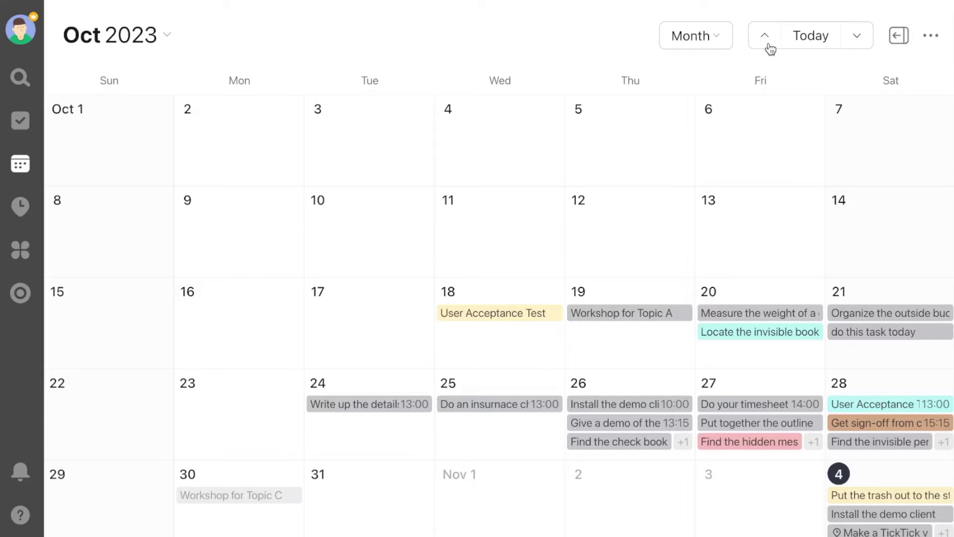
Switch to Week view and step back to the week of October 15–21, 2023
click(718, 43)
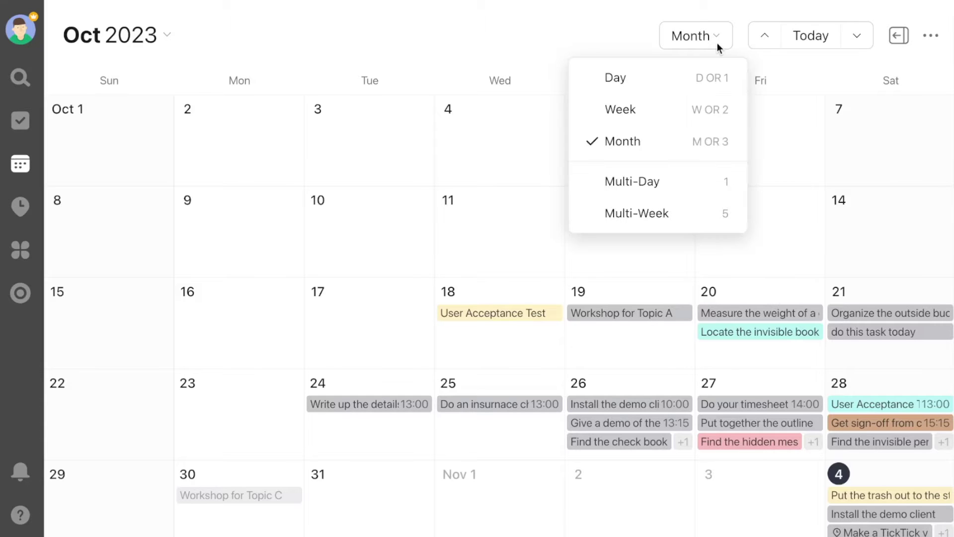
click(674, 110)
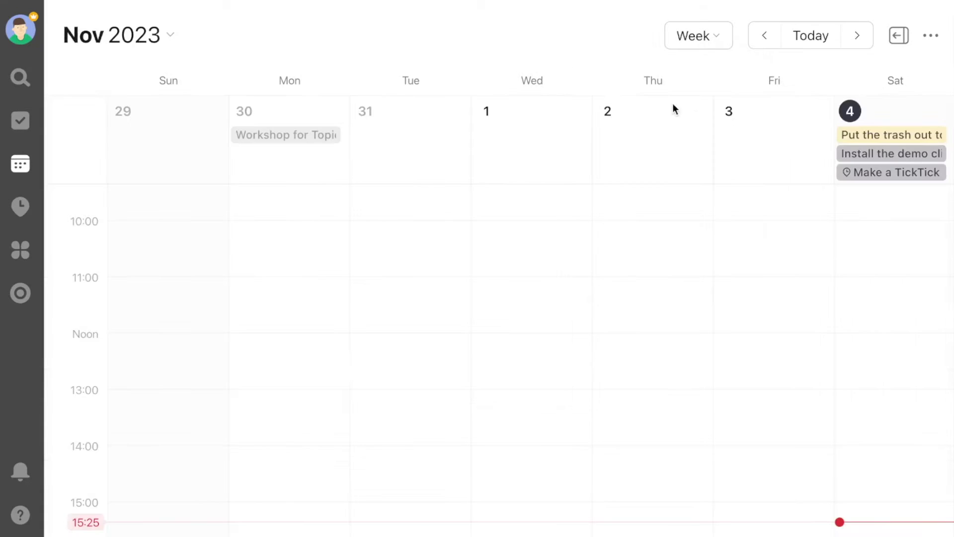
click(761, 46)
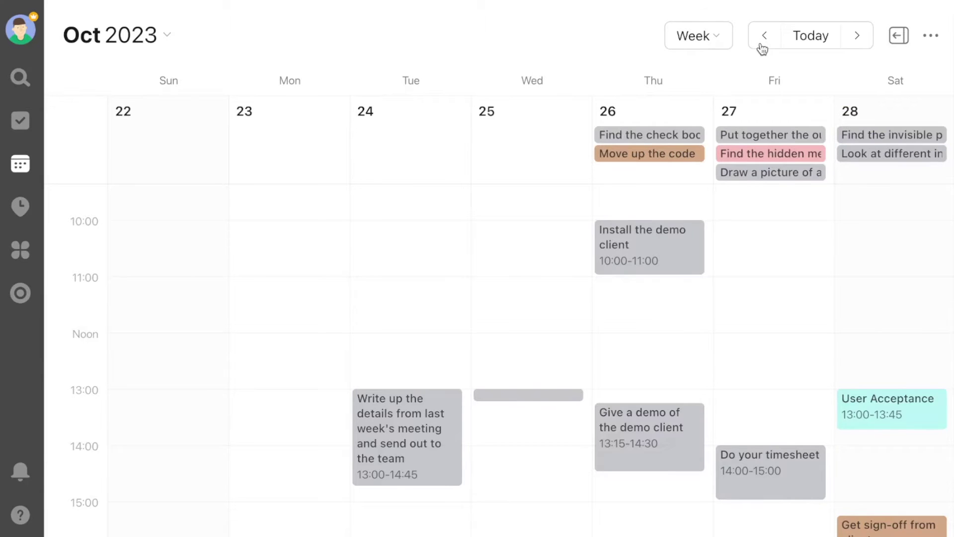
click(764, 38)
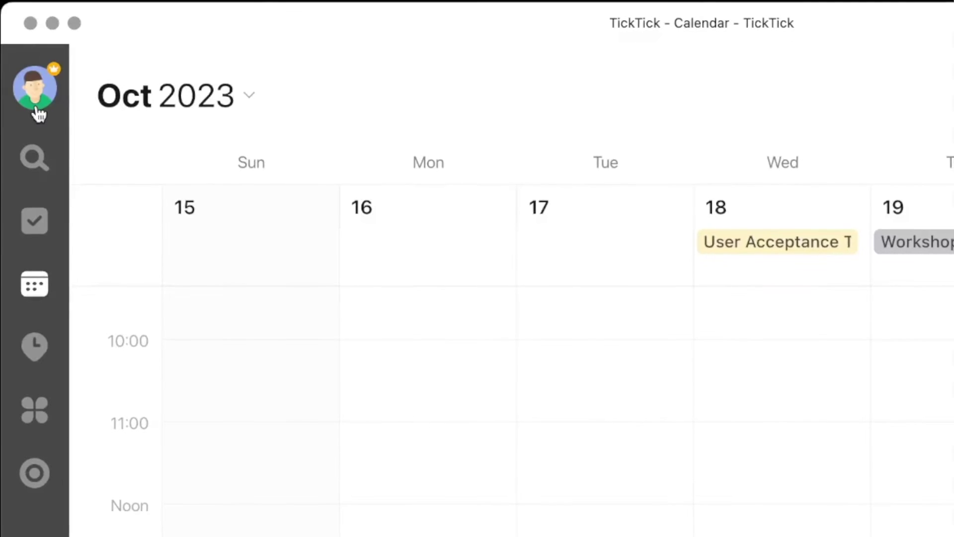
Switch off the Eisenhower Matrix toggle under Settings > Features, then close Settings
click(36, 109)
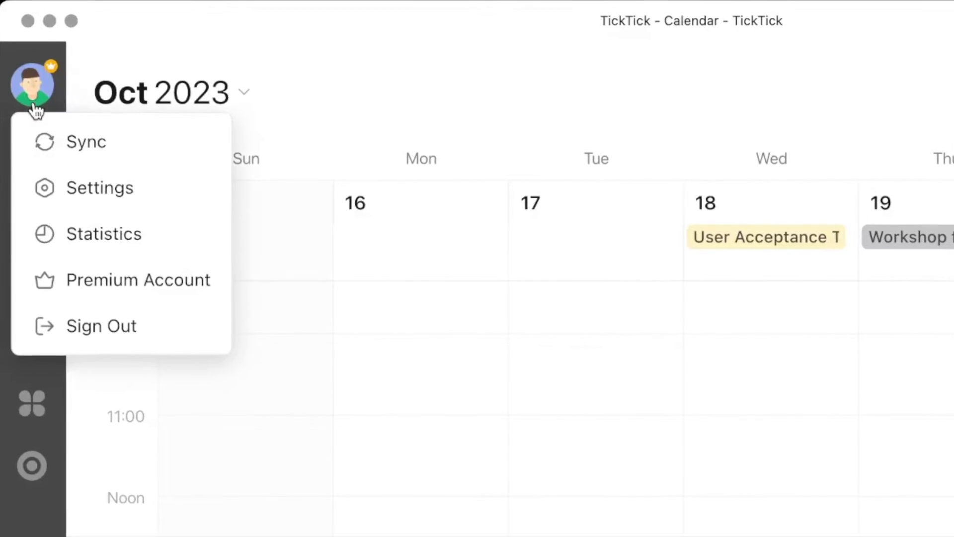
click(76, 176)
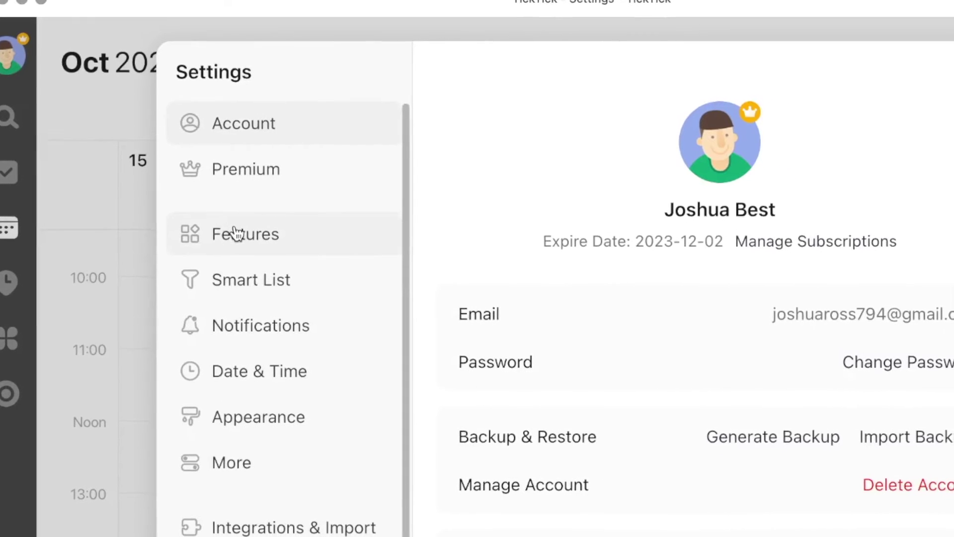
click(241, 239)
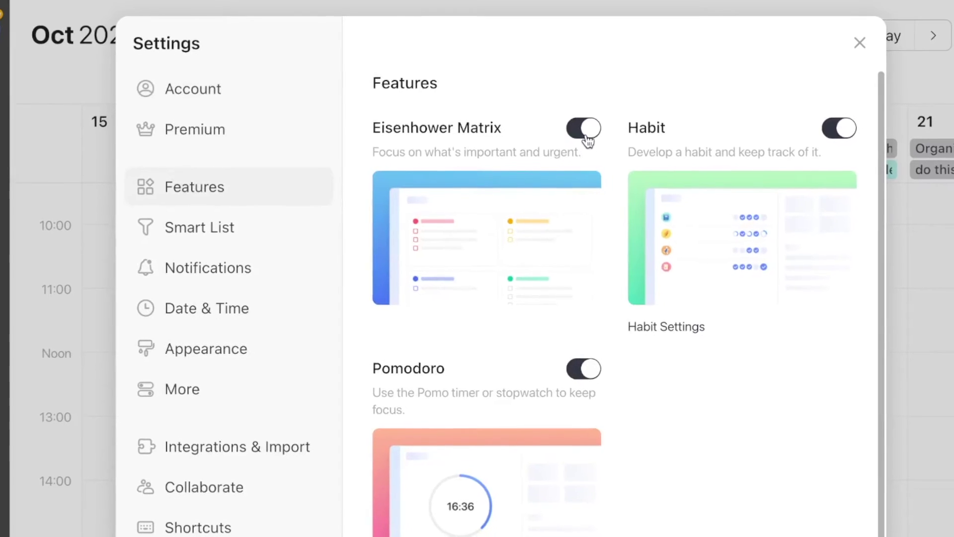
click(601, 141)
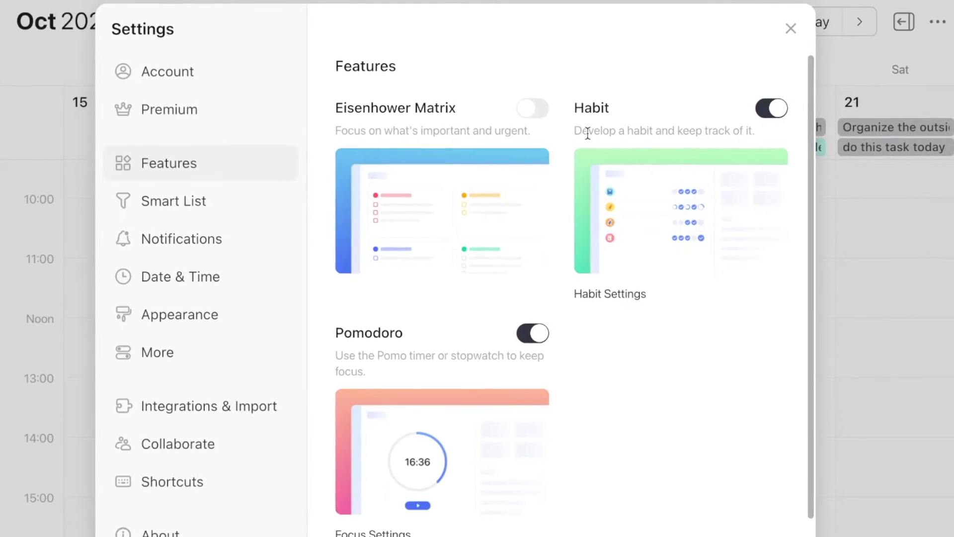
click(788, 28)
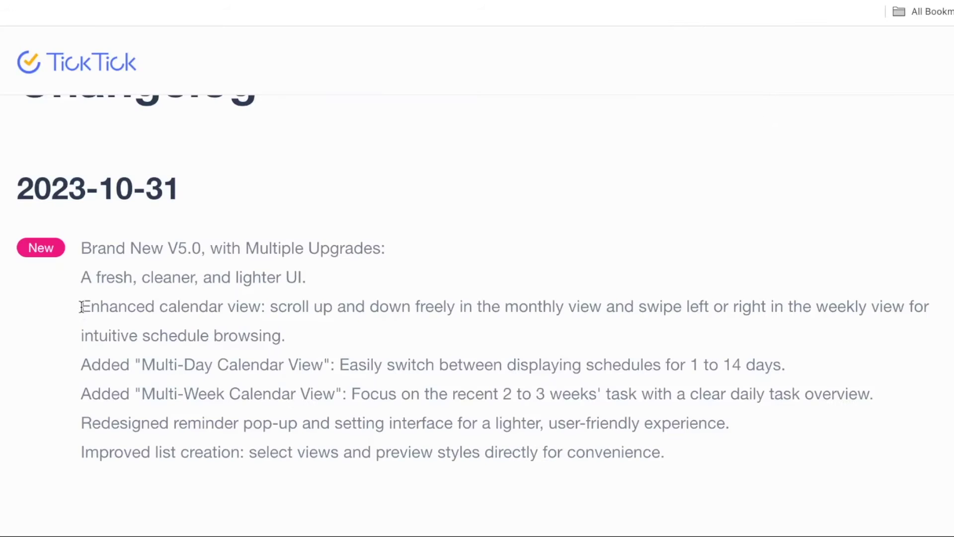
Highlight the 'Enhanced calendar view' line in the changelog
drag(83, 306, 284, 332)
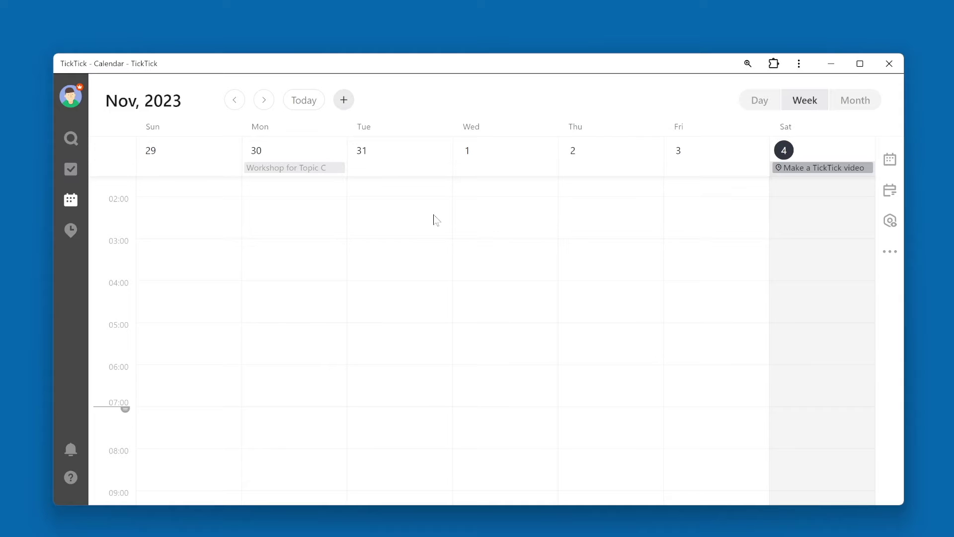
Switch to Month view and scroll through the months to December 2023
click(845, 101)
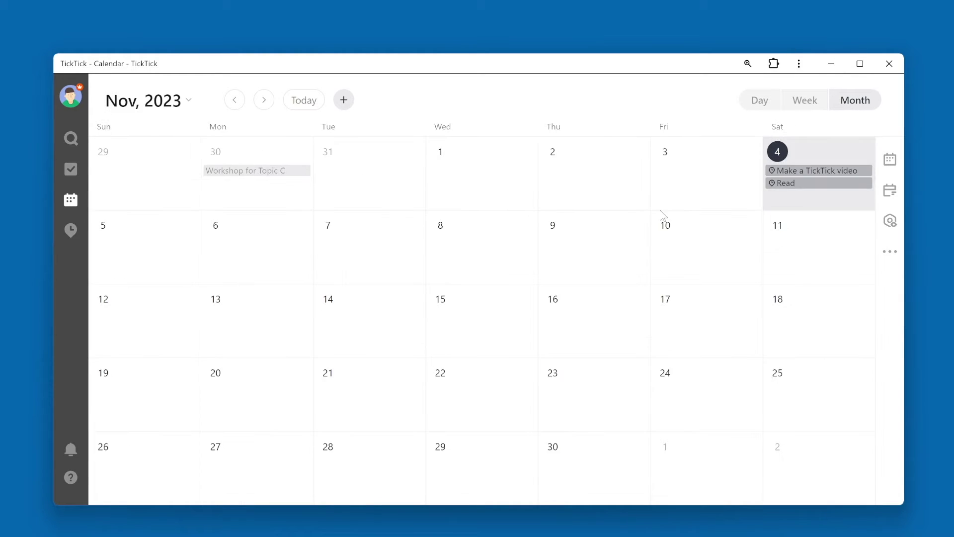
scroll(615, 249, up, 1)
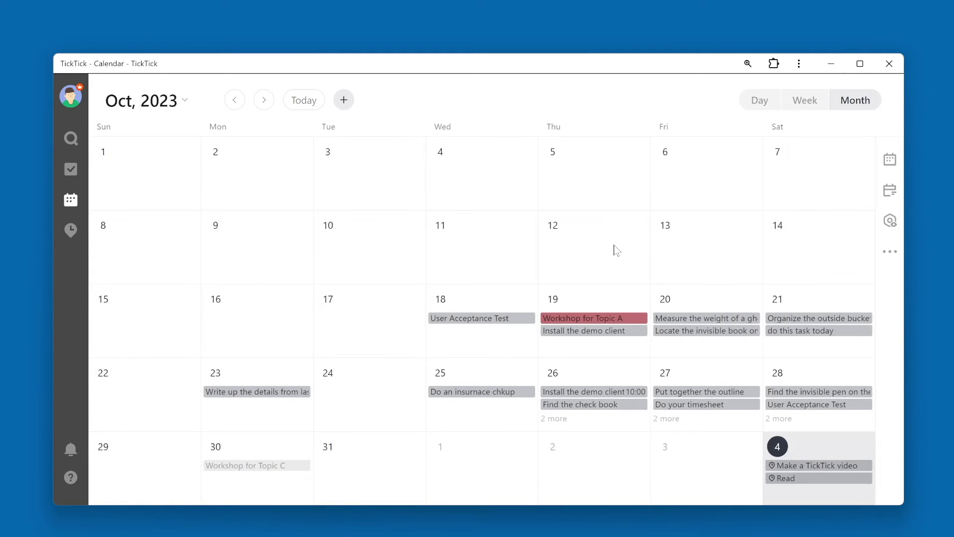
scroll(615, 249, up, 1)
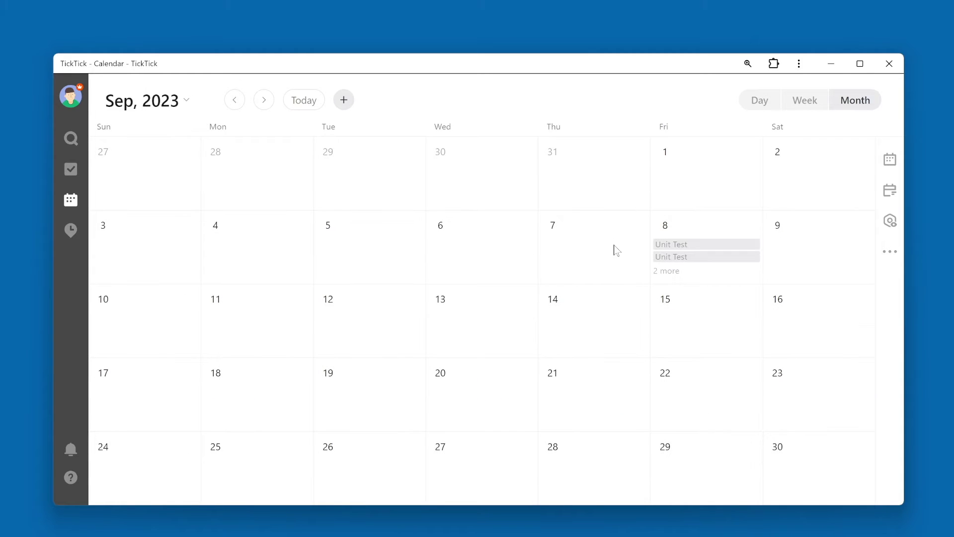
scroll(615, 249, down, 1)
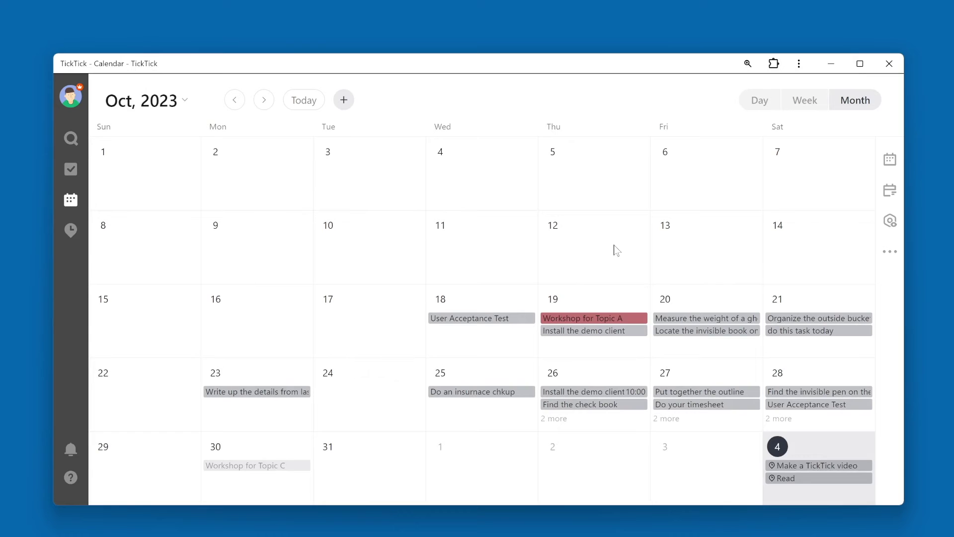
scroll(615, 249, down, 1)
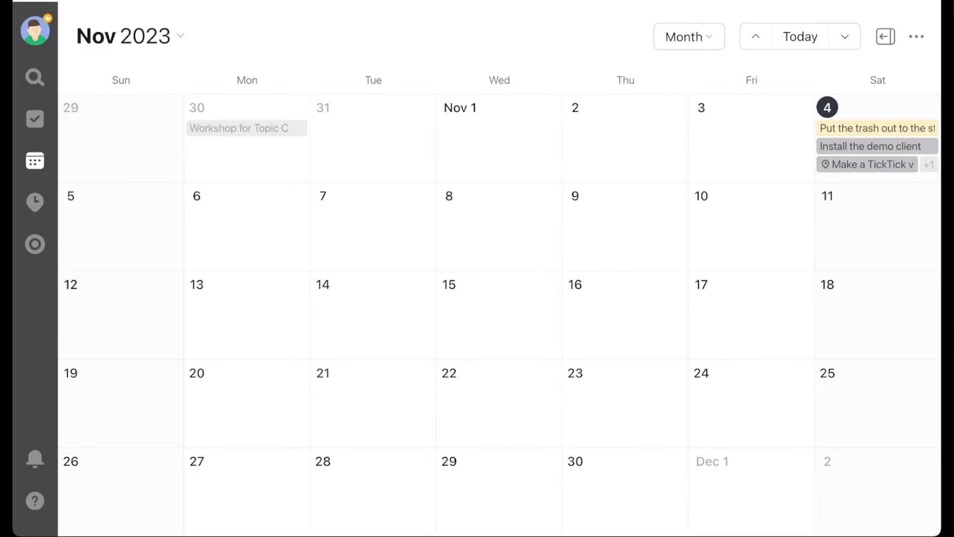
scroll(428, 258, up, 5)
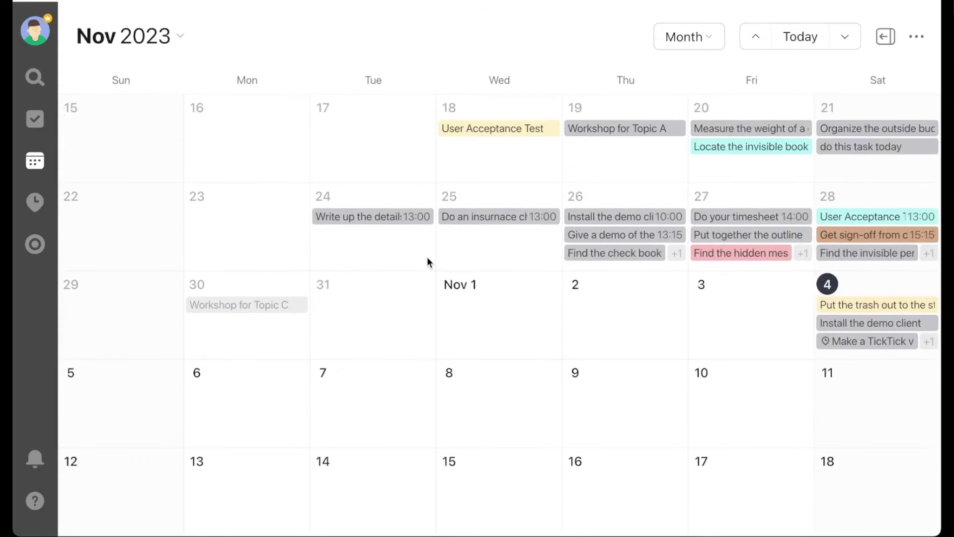
scroll(428, 259, up, 5)
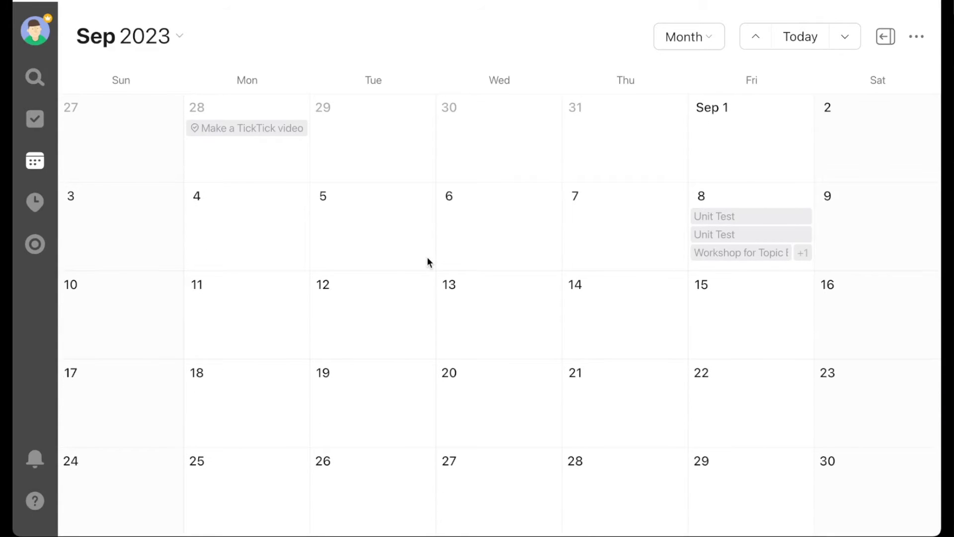
scroll(427, 258, down, 5)
scroll(428, 258, down, 8)
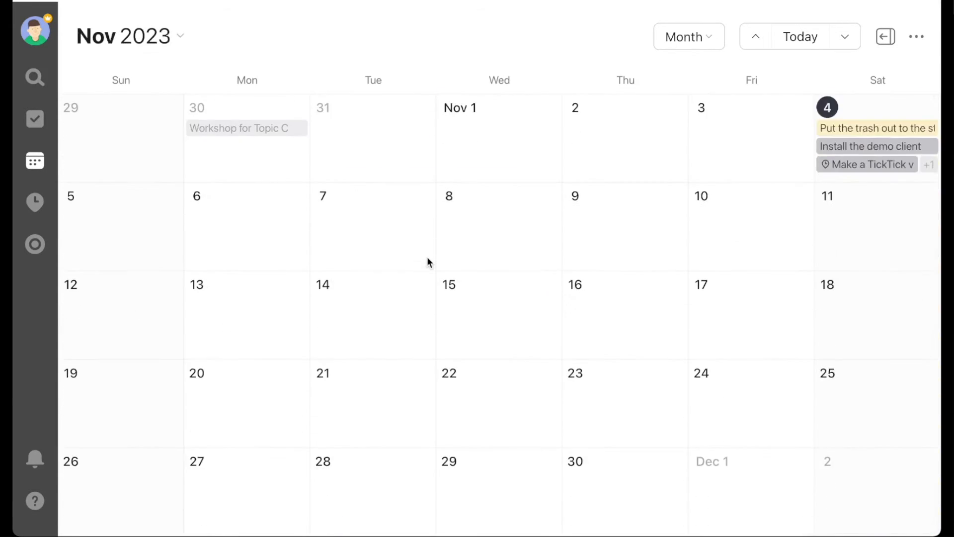
scroll(428, 256, down, 2)
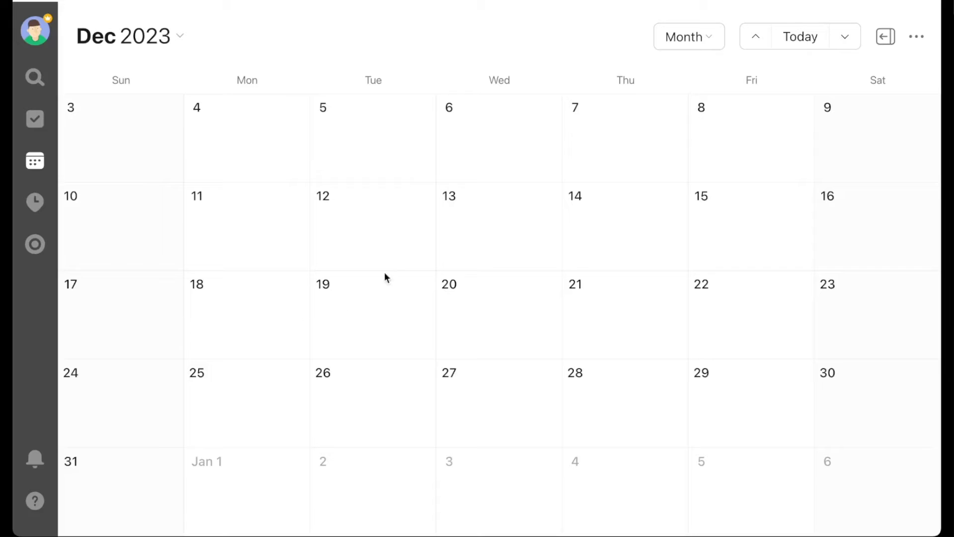
Switch to Week view for December 3–9, cancelling all-day quick-adds on December 8 and December 7–9
click(698, 47)
click(654, 108)
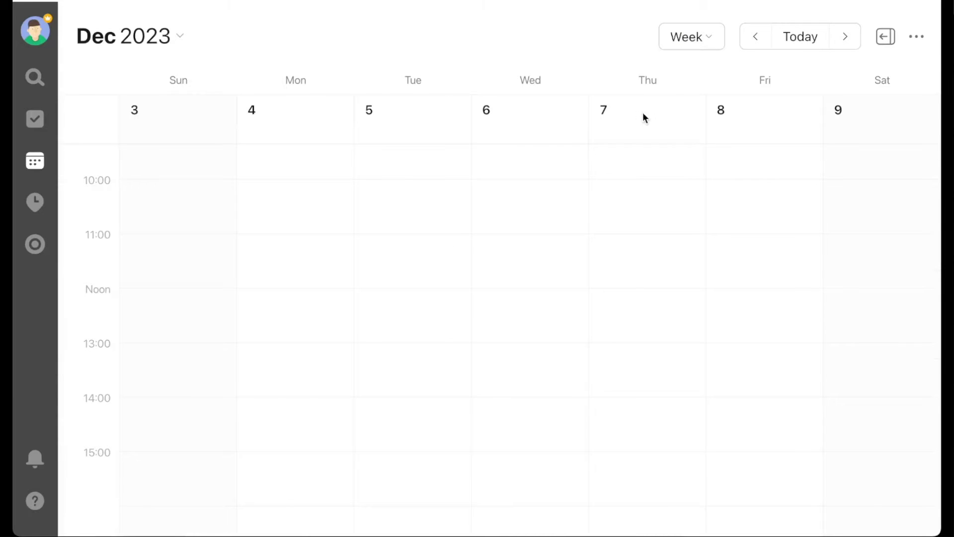
click(753, 120)
click(684, 121)
drag(834, 128, 609, 141)
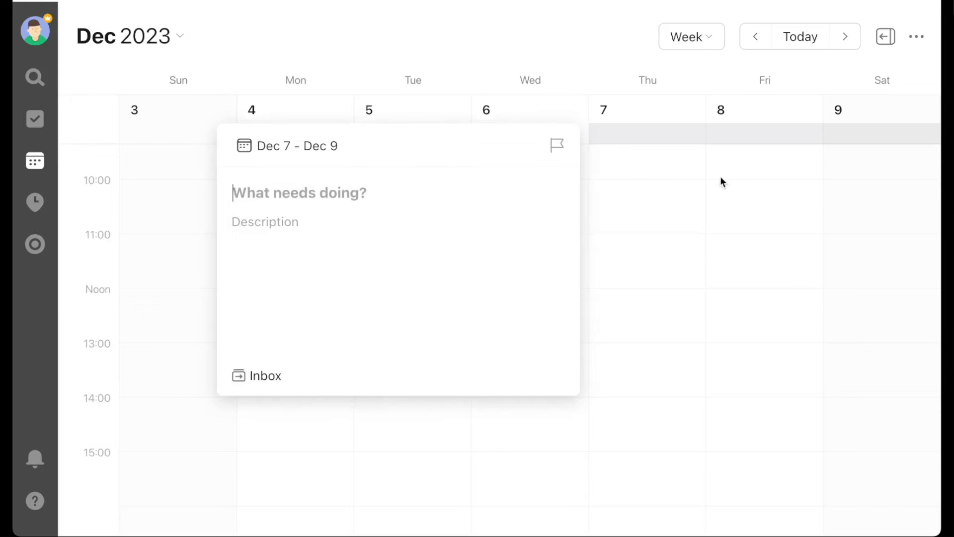
click(646, 201)
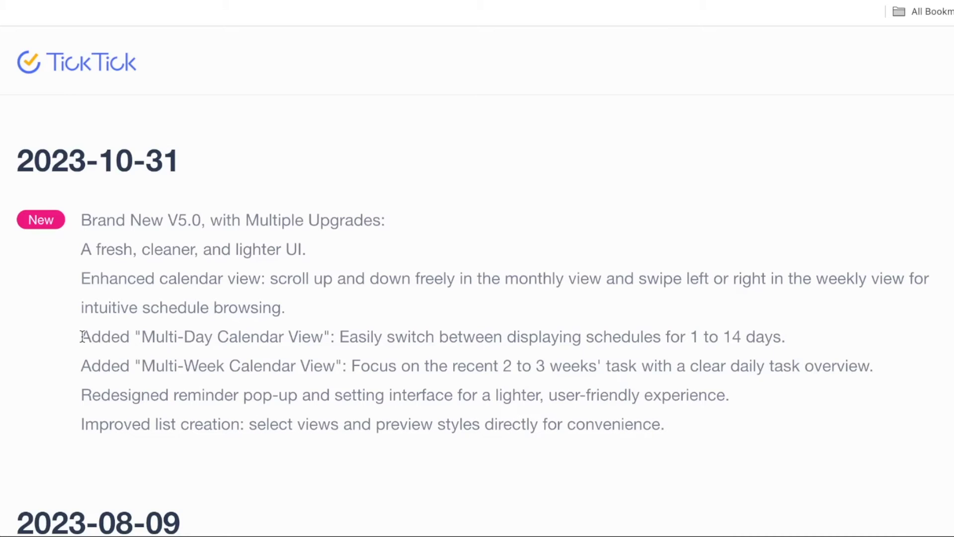
Highlight the Multi-Day Calendar View changelog entry and switch the calendar to Multi-Day view
drag(83, 336, 784, 338)
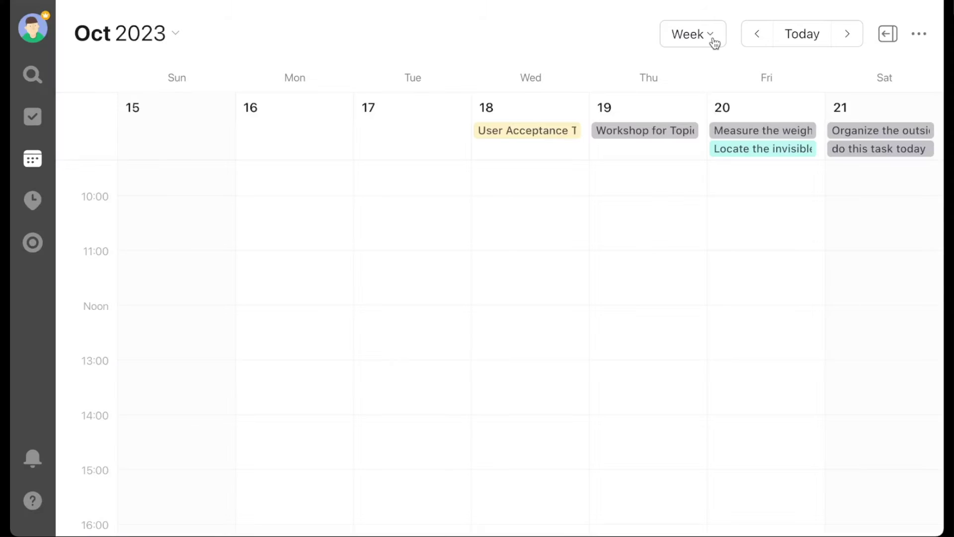
click(713, 36)
mouse_move(660, 170)
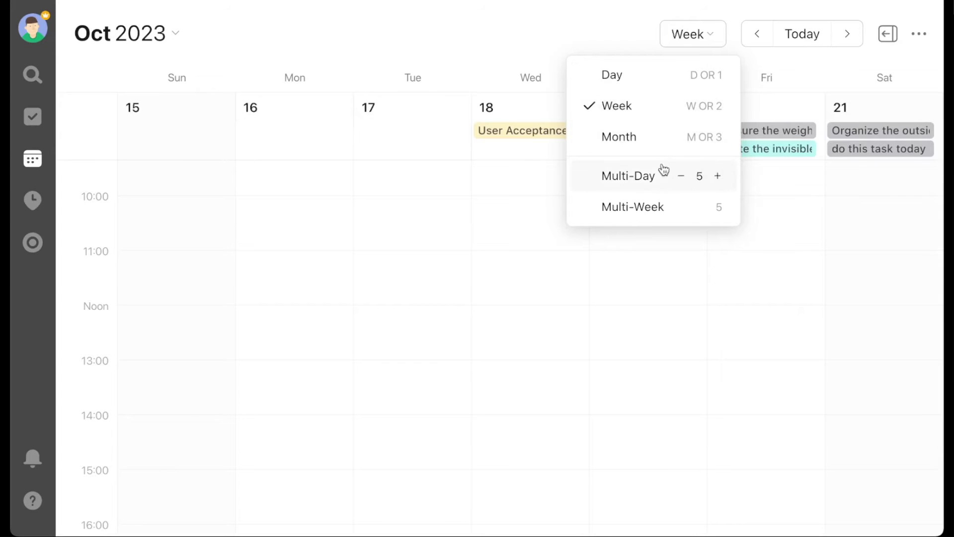
click(657, 179)
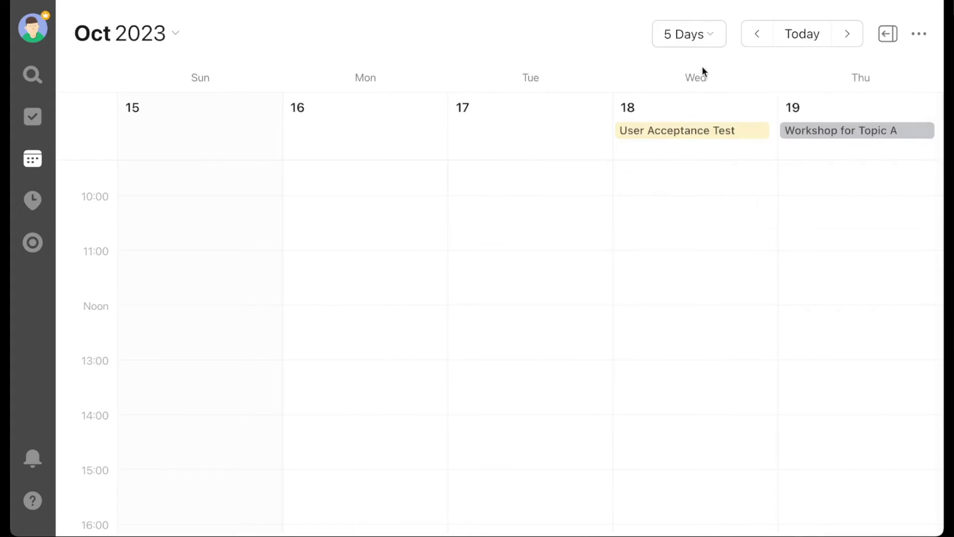
Extend the multi-day view to 12 days
click(709, 40)
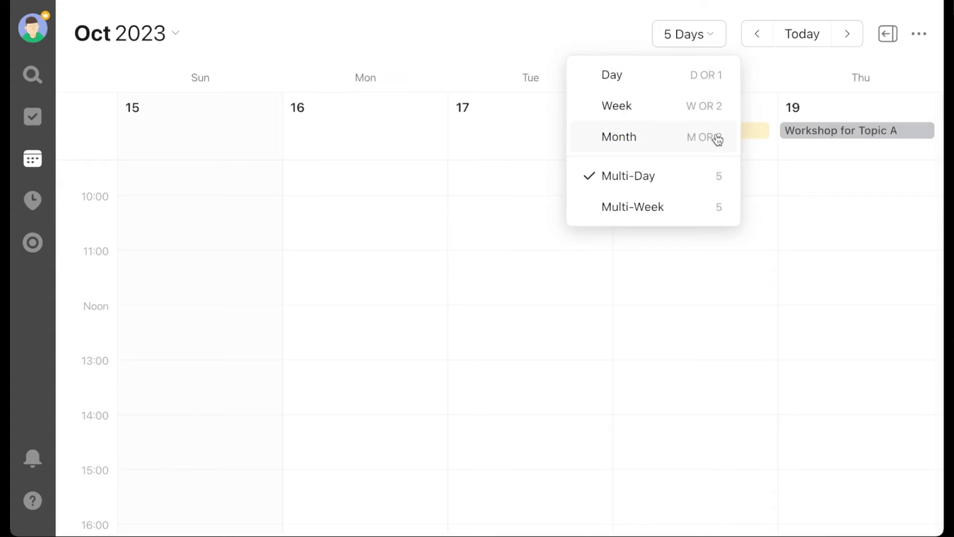
mouse_move(726, 176)
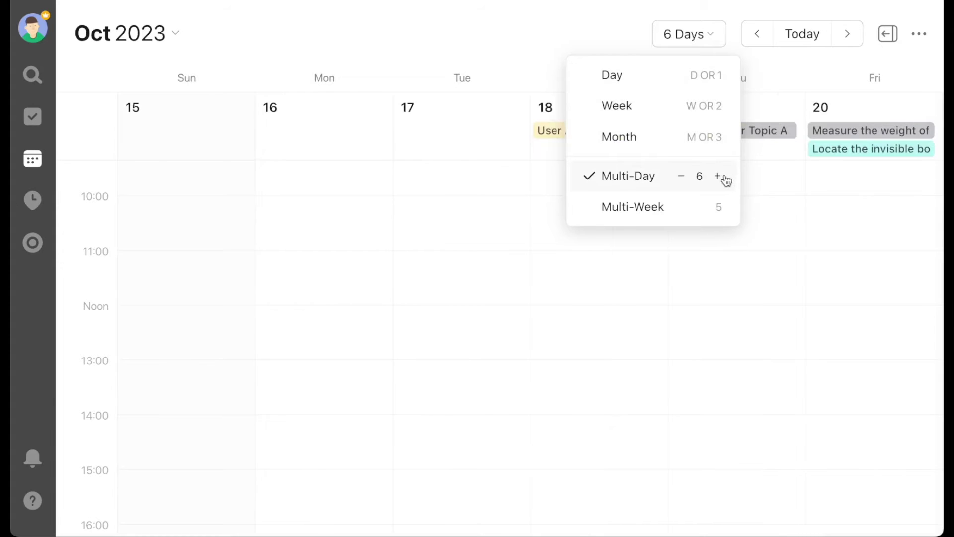
click(718, 177)
click(718, 177)
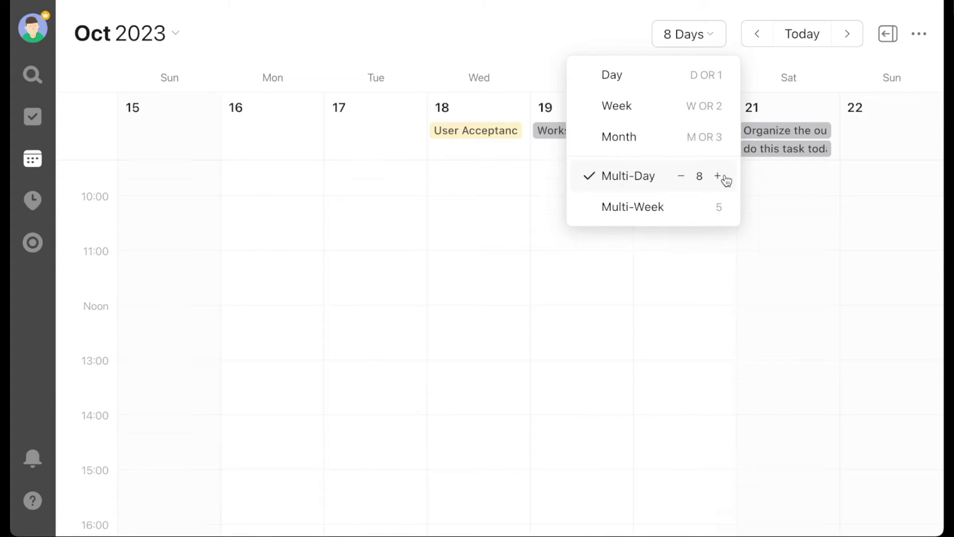
click(718, 176)
click(718, 176)
click(718, 176)
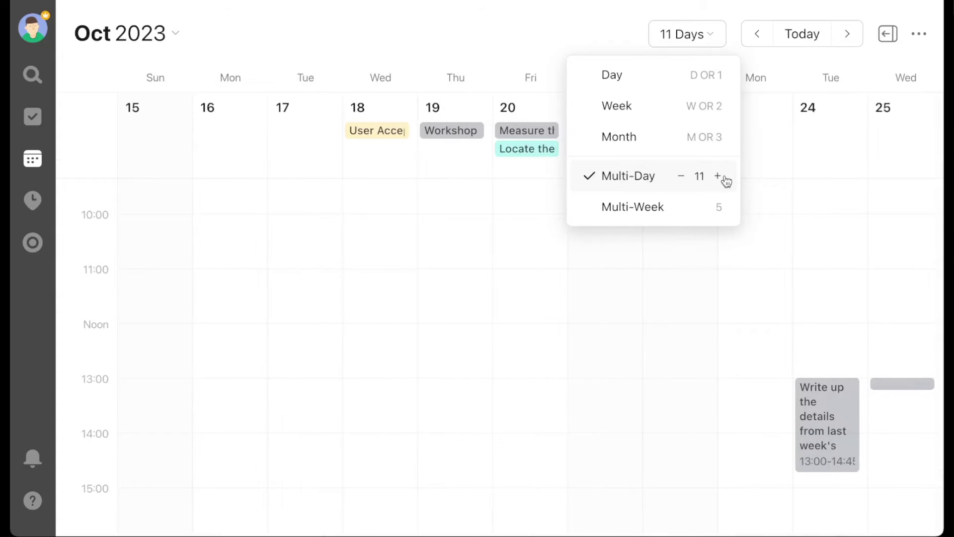
click(717, 176)
click(708, 269)
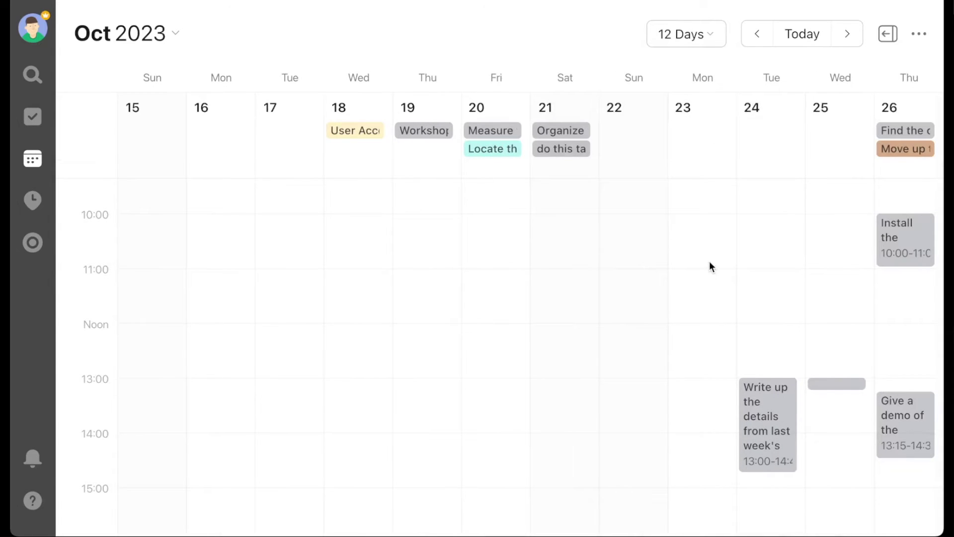
Reduce the multi-day view to 8 days, showing October 15–22
click(709, 42)
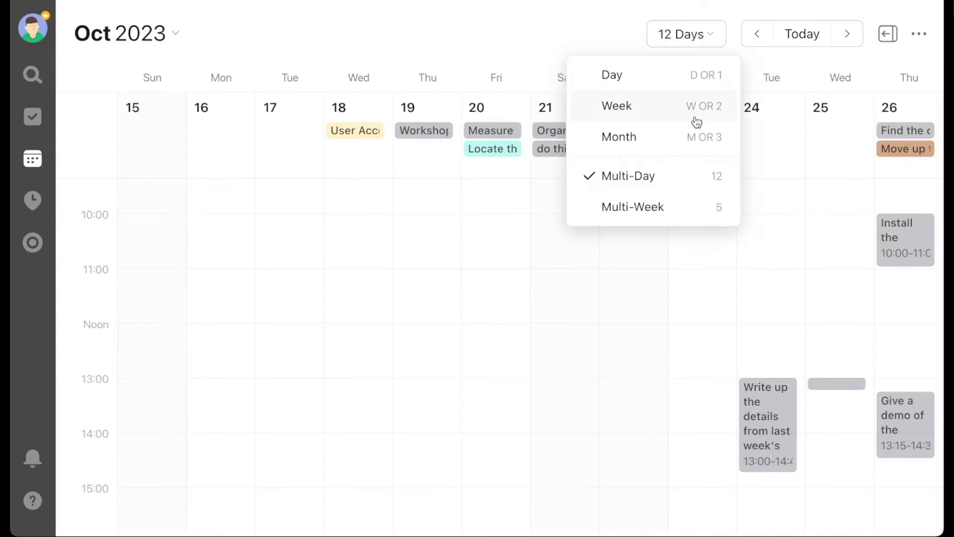
click(683, 177)
click(683, 177)
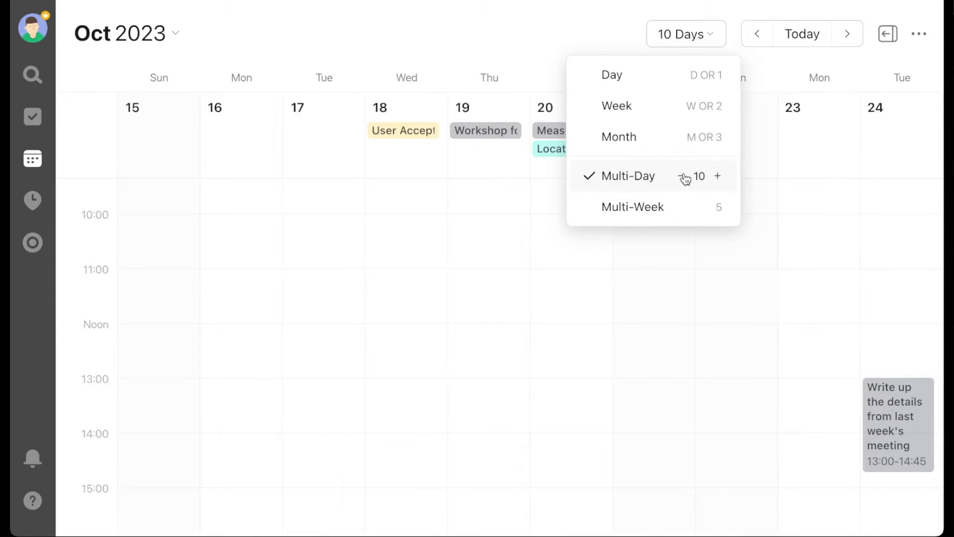
click(682, 177)
click(682, 177)
click(680, 271)
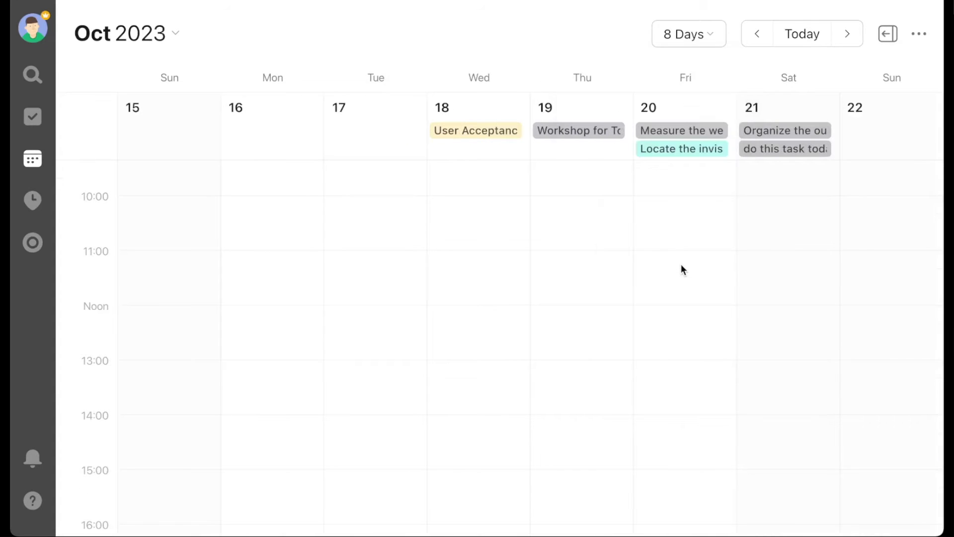
Switch the calendar to Multi-Week view at 5 weeks
click(708, 42)
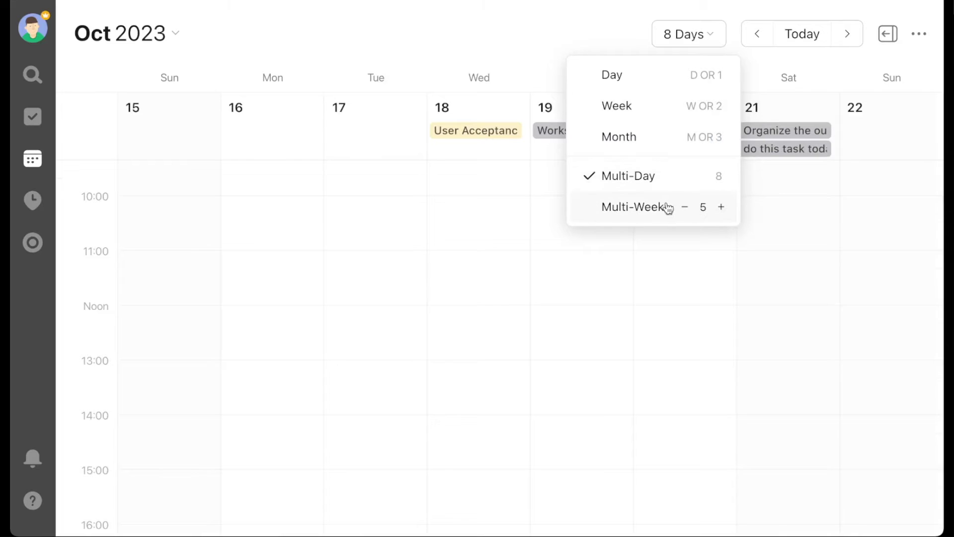
click(651, 213)
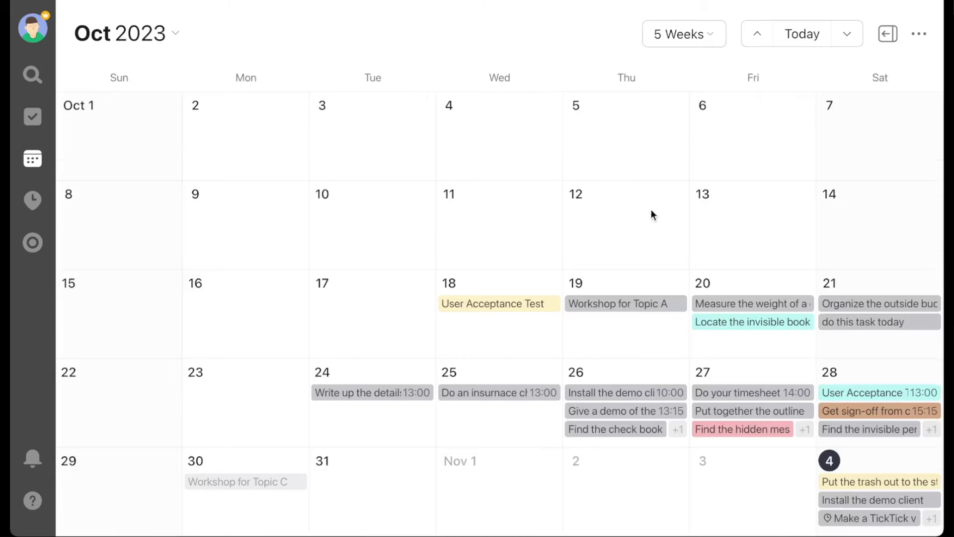
scroll(682, 164, down, 2)
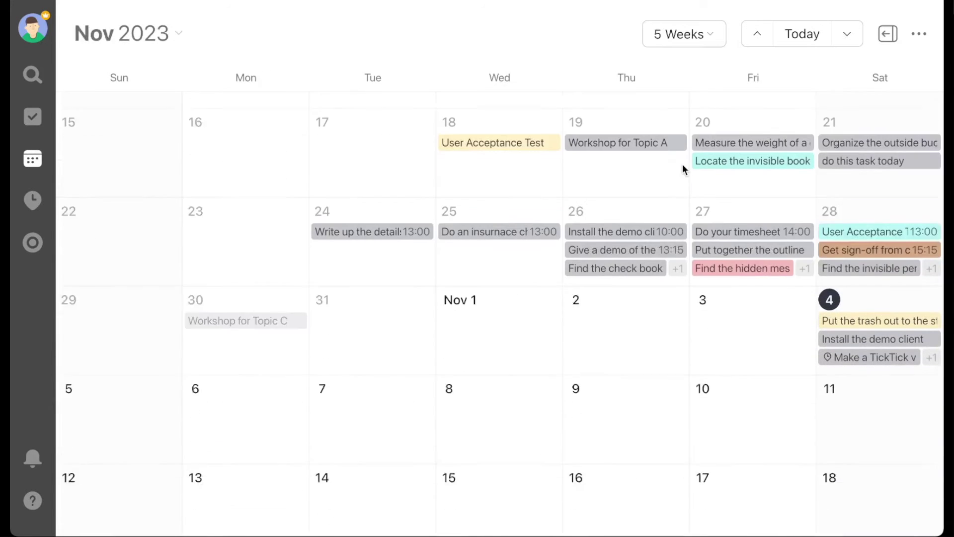
Reduce the multi-week view to 2 weeks
click(713, 37)
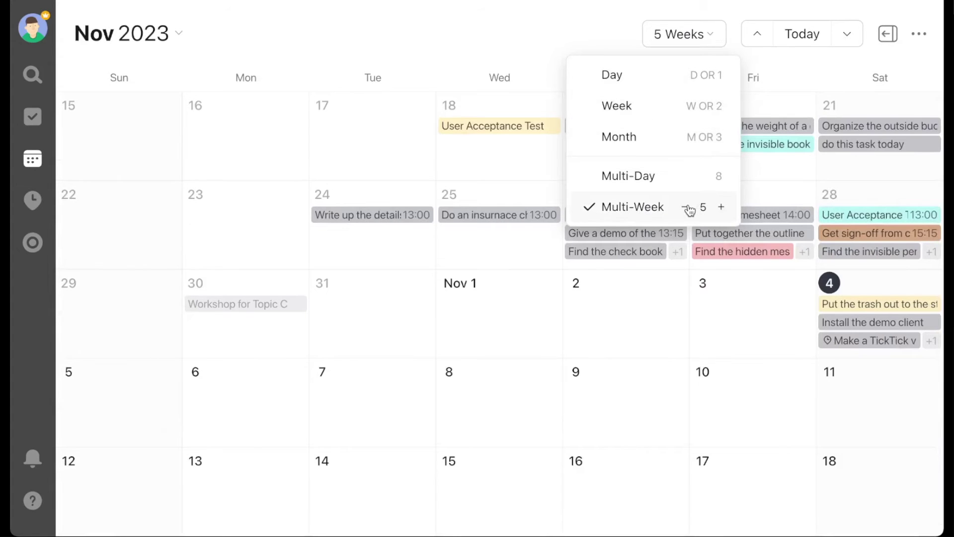
click(686, 207)
click(687, 206)
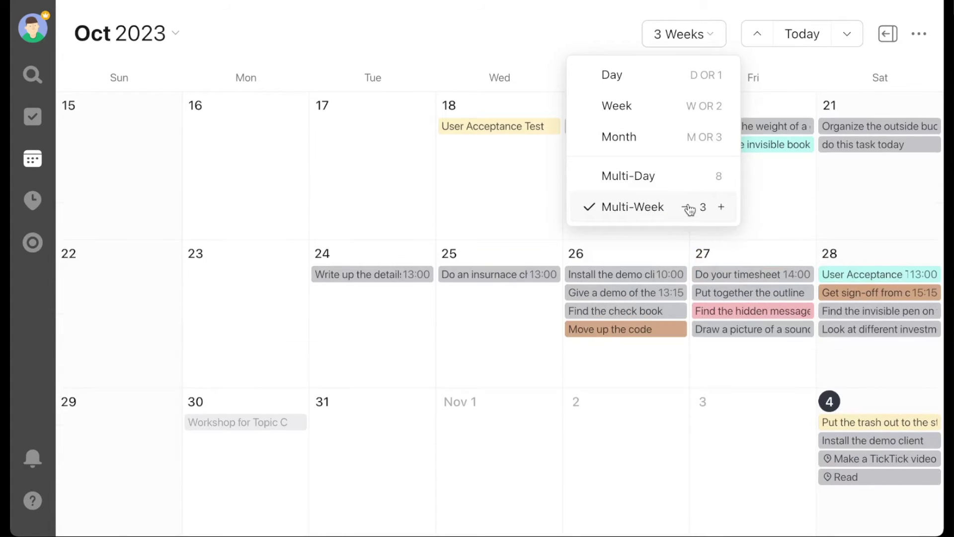
click(688, 207)
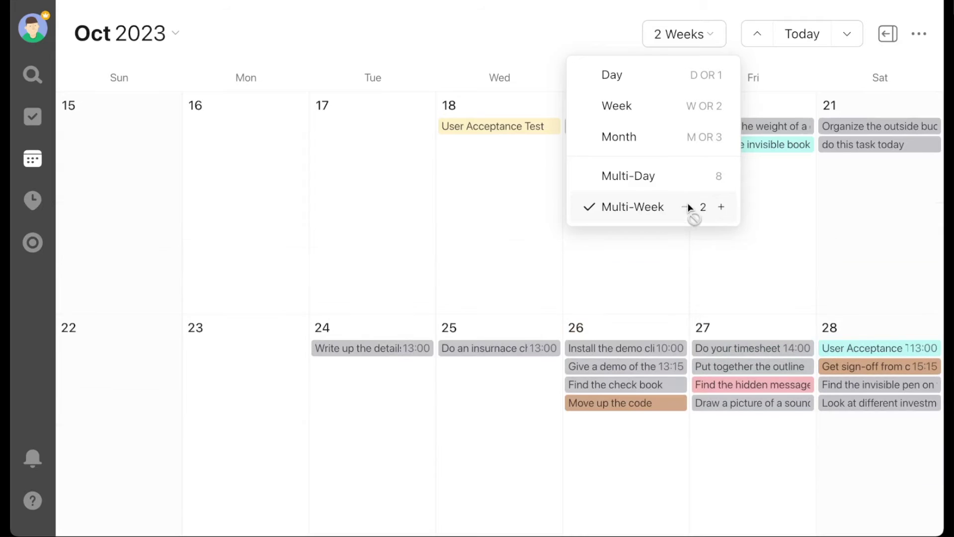
click(659, 259)
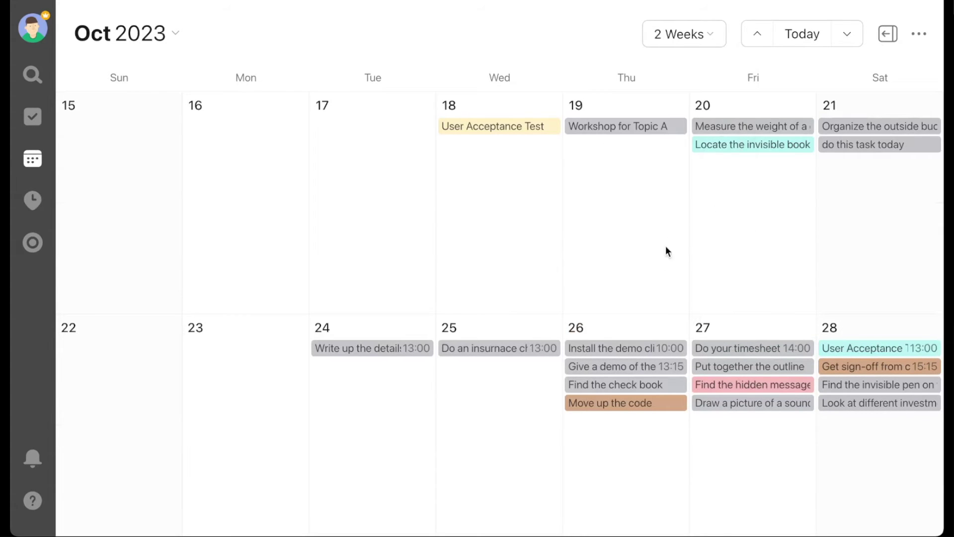
Raise the multi-week view back to 4 weeks
click(713, 48)
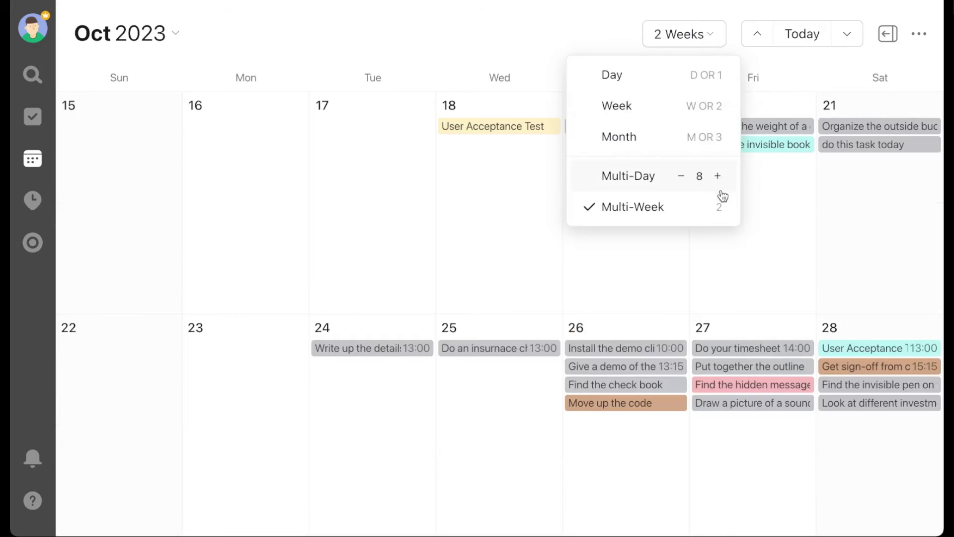
click(721, 208)
click(722, 208)
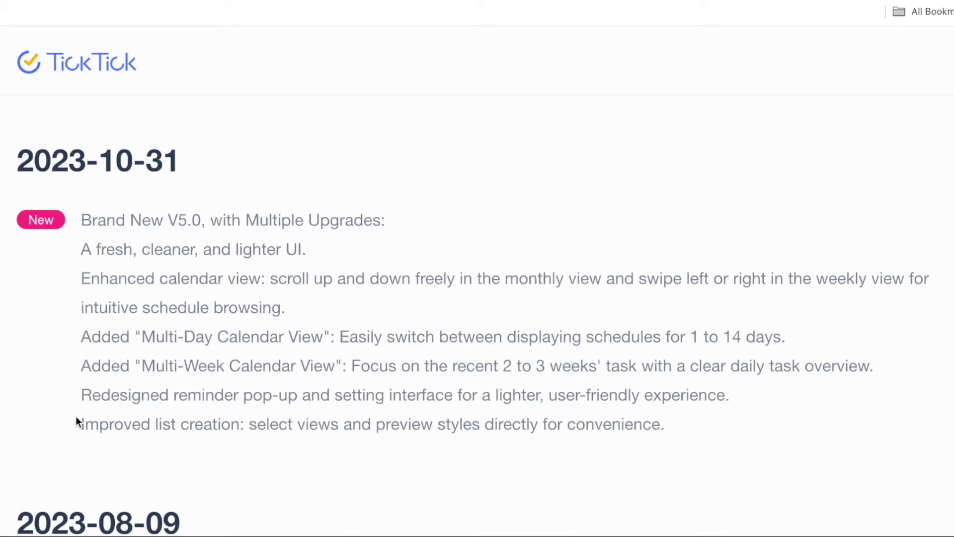
Highlight the reminder pop-up changelog entry, start focus on the trash reminder, and view the timer
drag(80, 396, 726, 397)
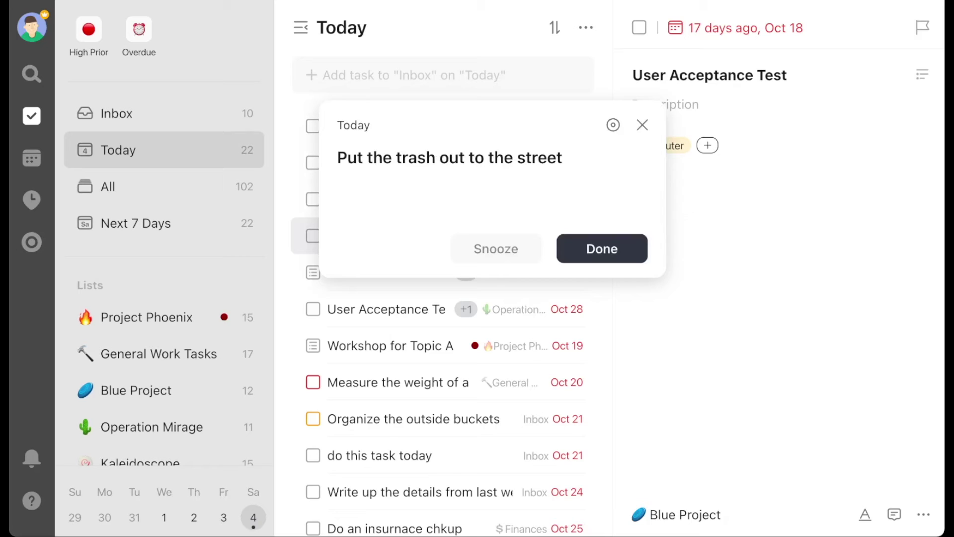
click(614, 126)
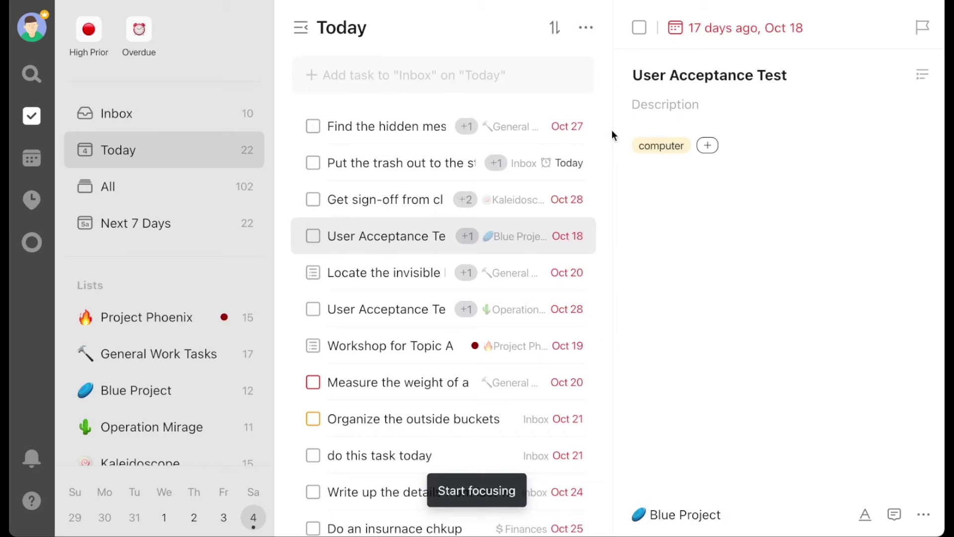
click(33, 243)
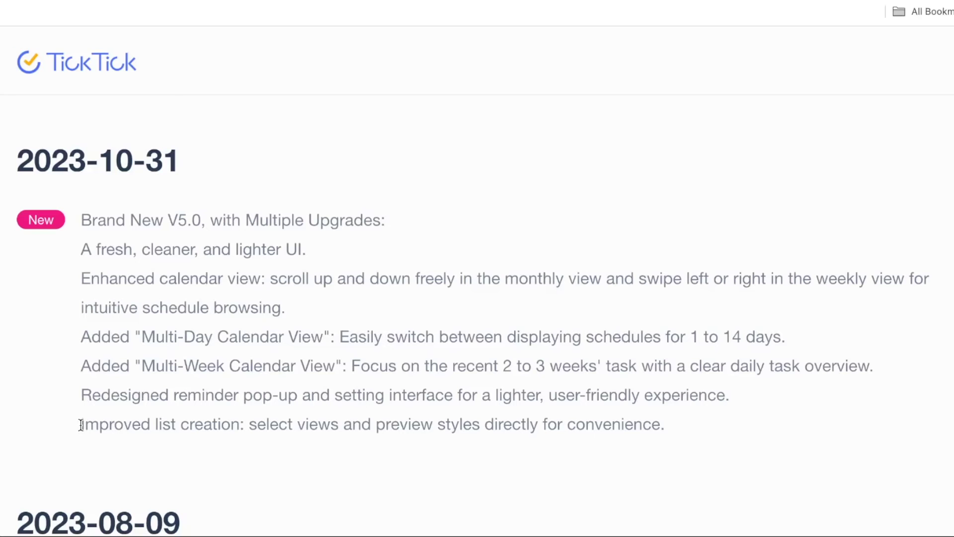
Highlight the list creation changelog entry and start a new list named 'New List'
drag(81, 424, 668, 427)
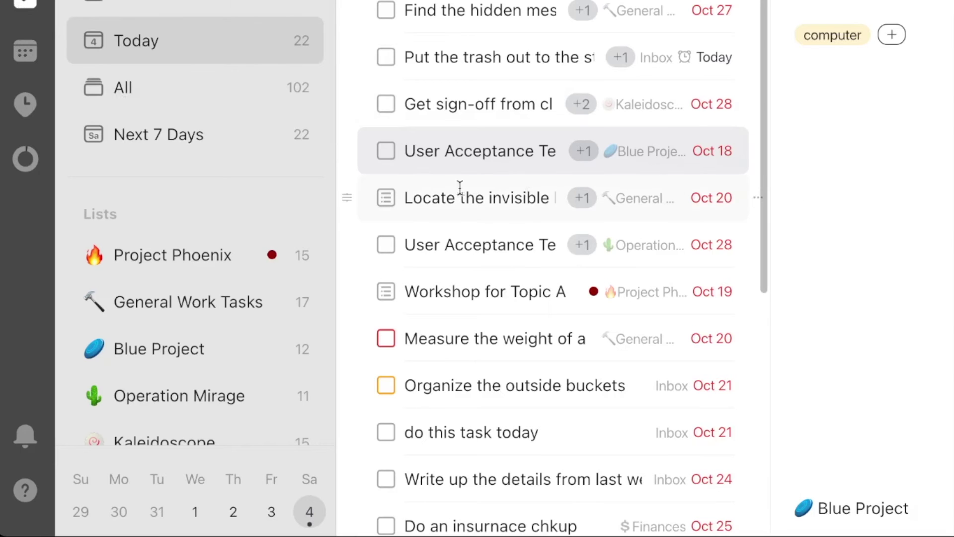
mouse_move(322, 215)
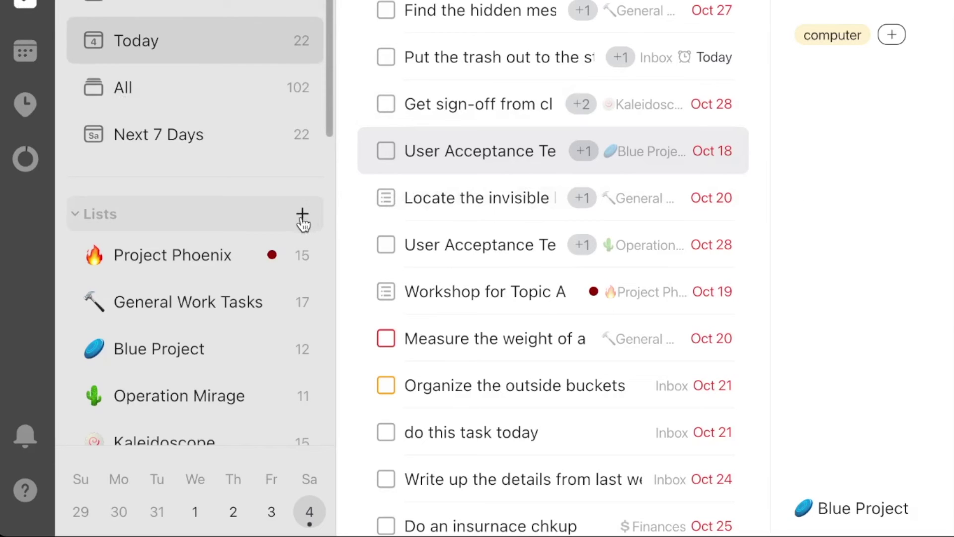
click(302, 219)
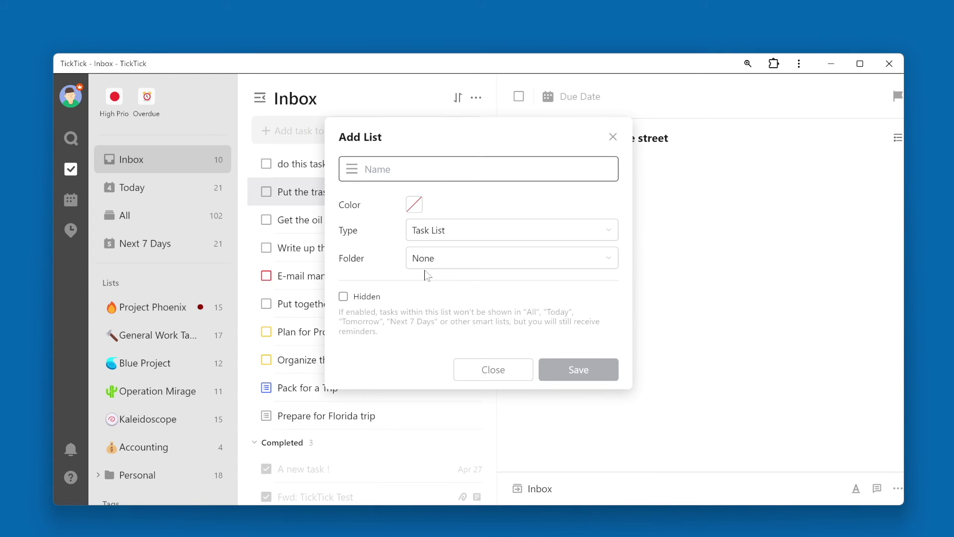
text(w List)
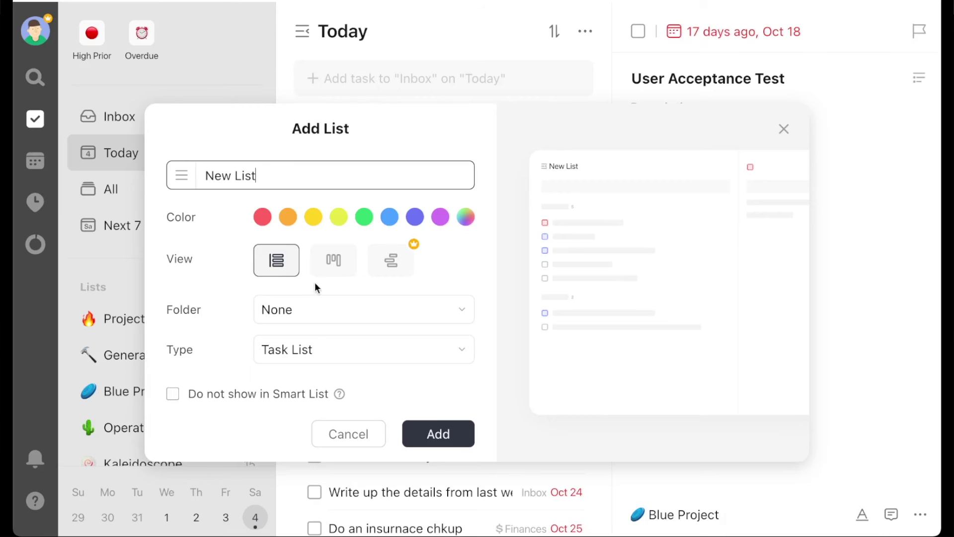
Preview the Kanban and Timeline layouts, then choose List View
click(332, 274)
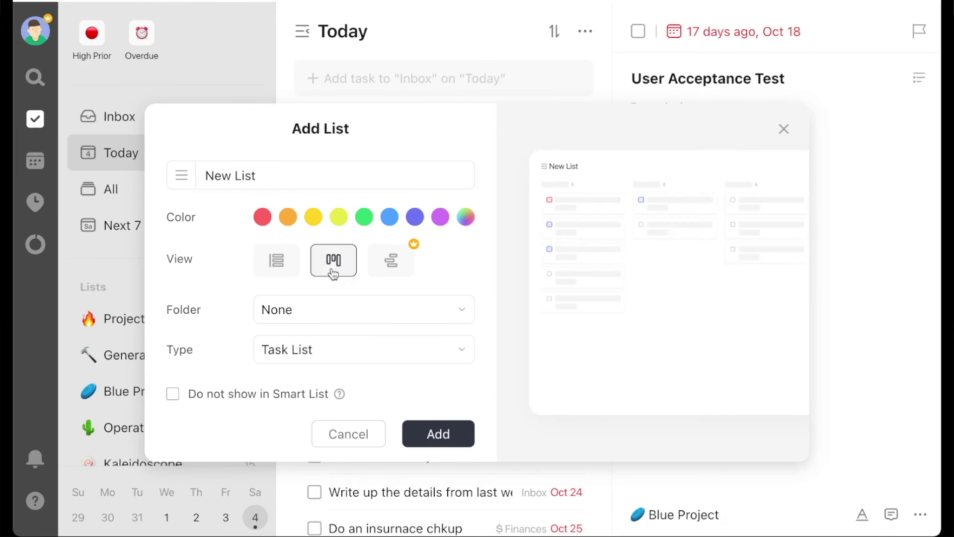
click(392, 273)
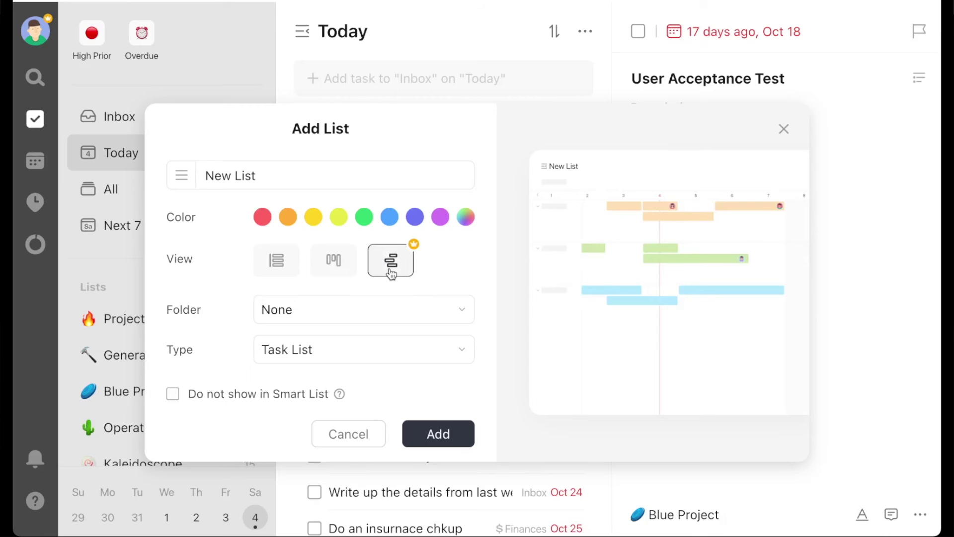
click(287, 275)
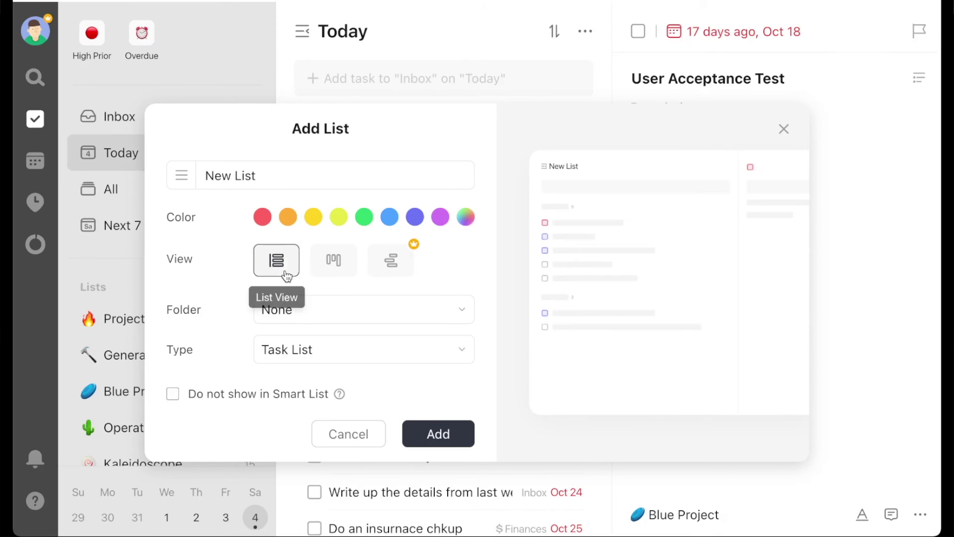